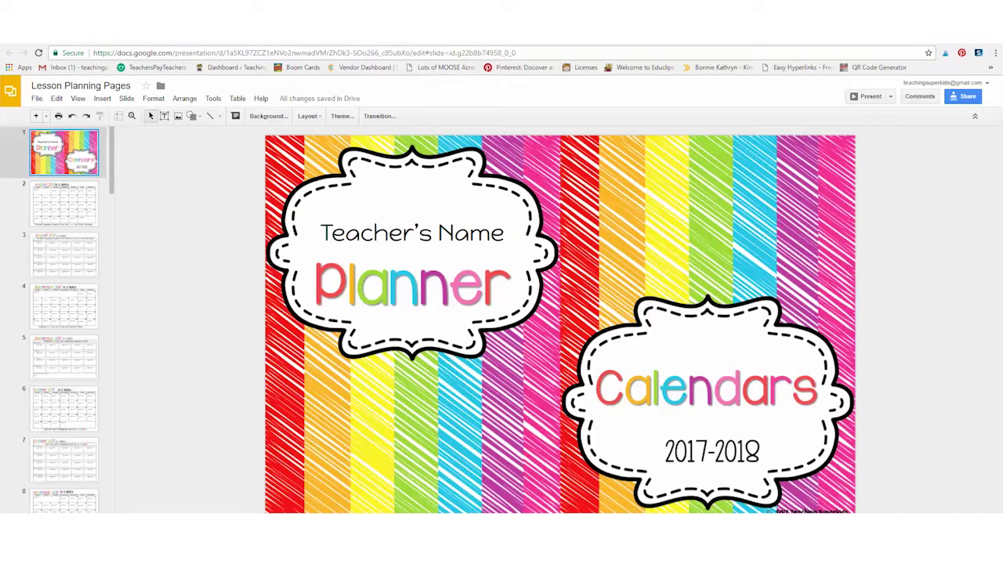
Step: Check the August 2017 calendar's Sunday and Tuesday-the-1st boxes, then go to the At A Glance cover
click(44, 206)
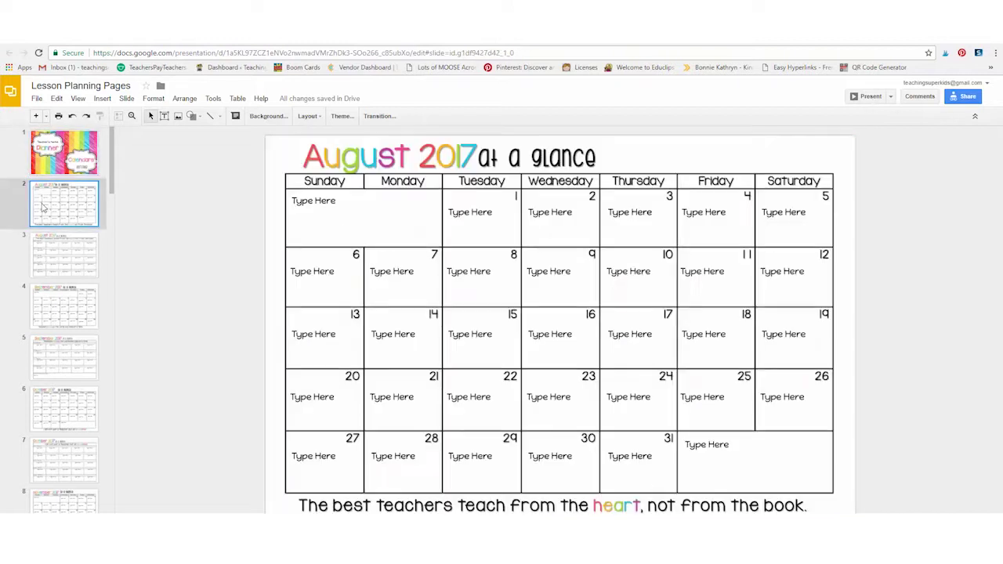
click(307, 213)
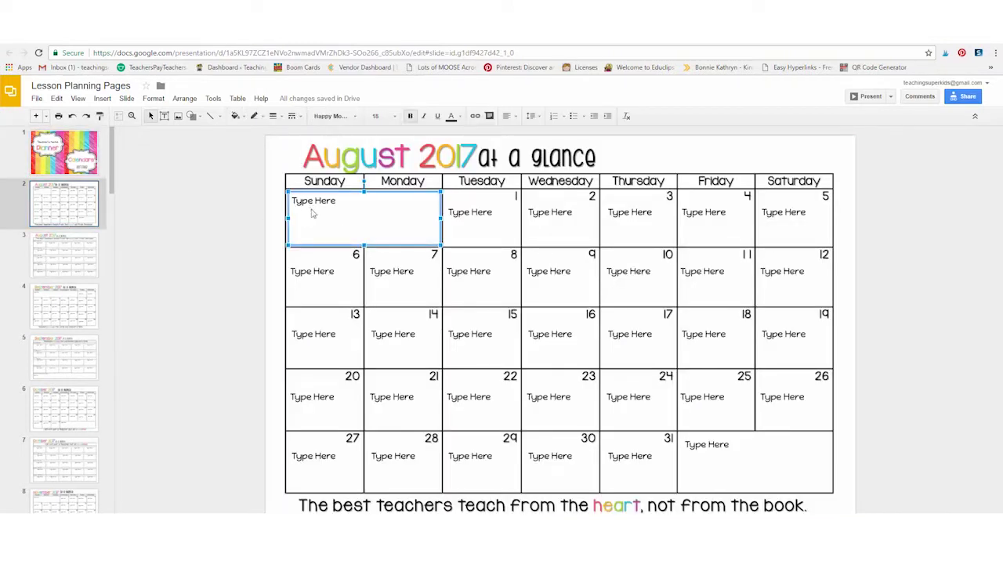
click(478, 227)
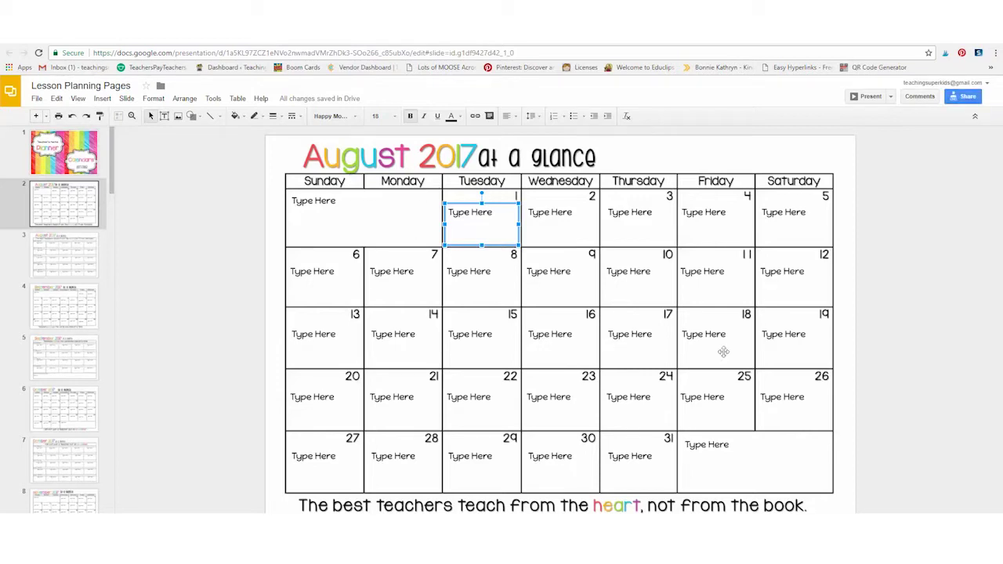
click(58, 258)
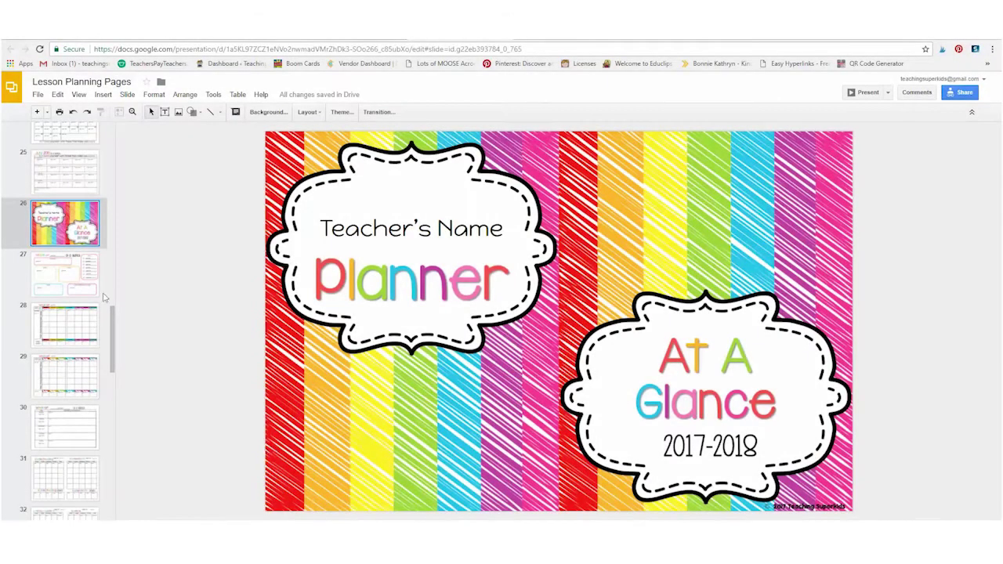
Step: Review the Week of at a glance and weekly lesson plan slides, selecting Monday Reading and Specials cells
click(78, 294)
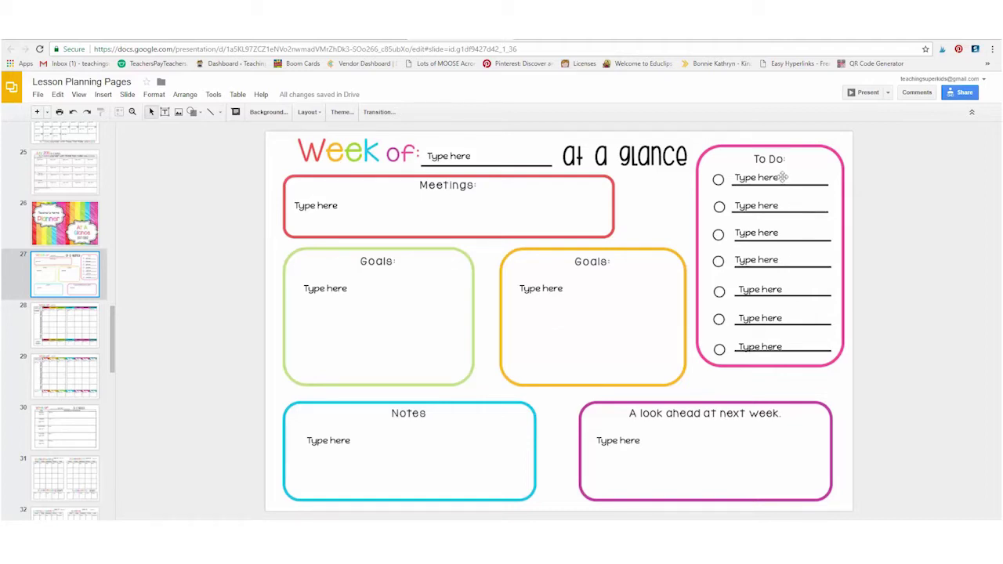
click(85, 342)
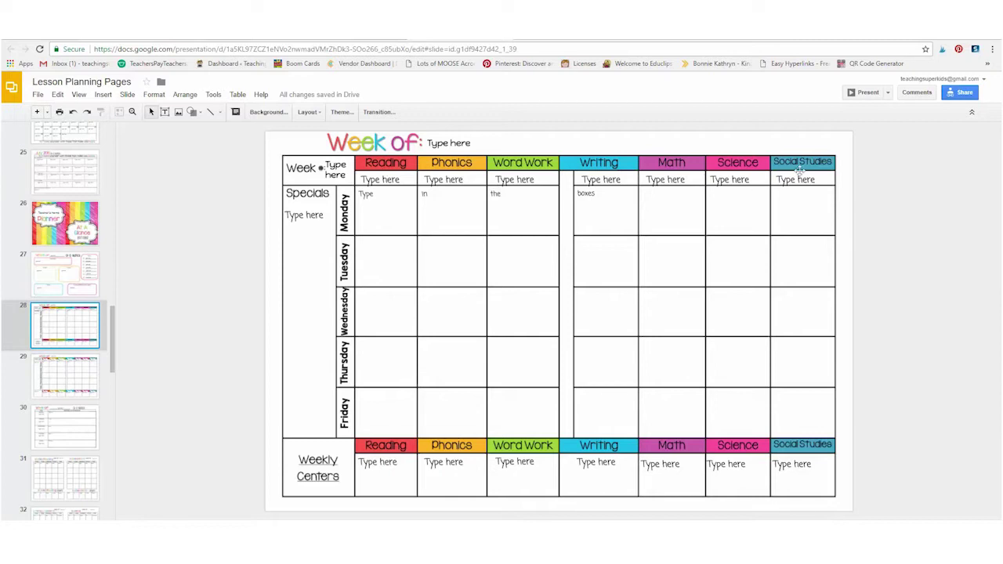
click(399, 208)
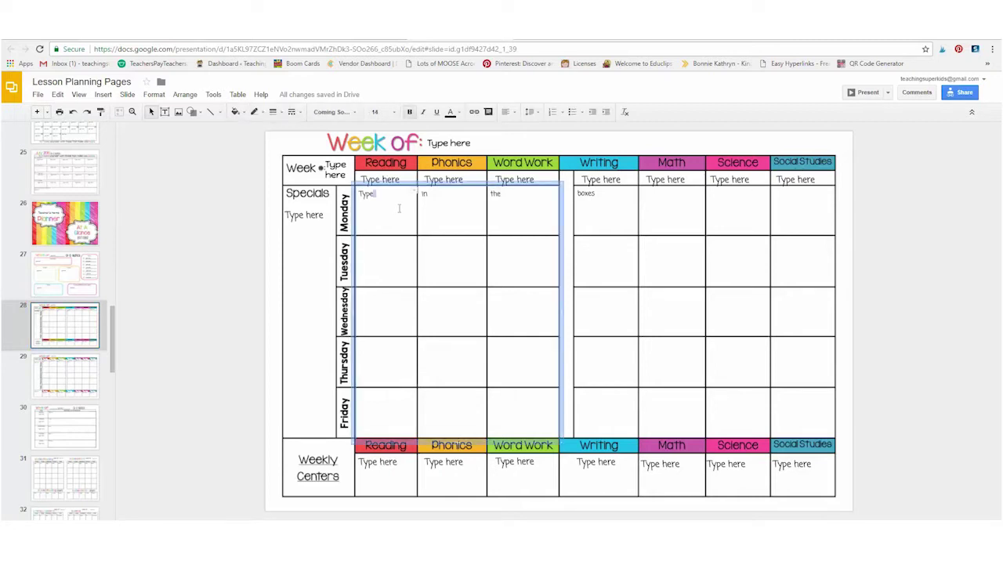
click(313, 225)
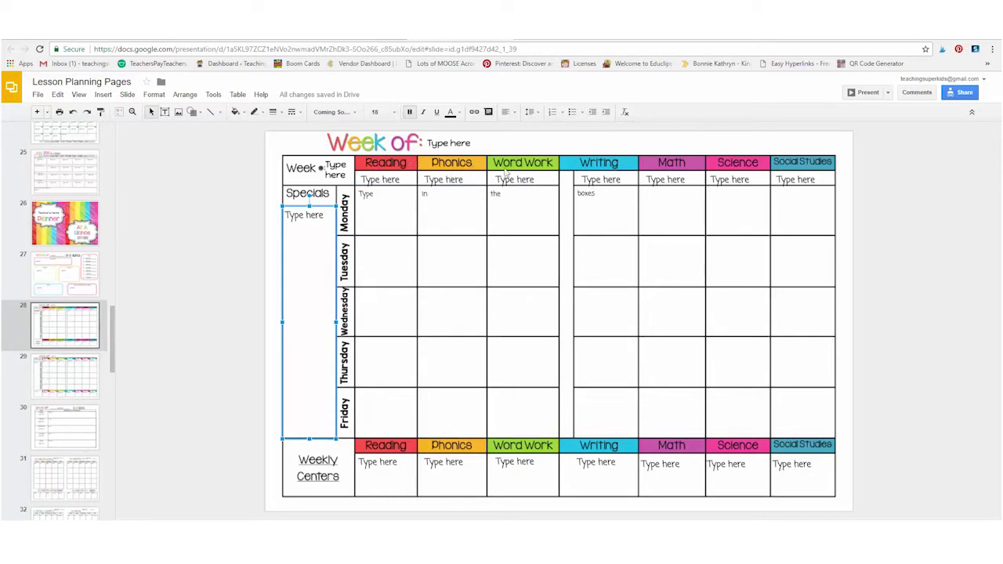
Step: Browse the blank-header grid, daily reminders, Guided Reading/Math and Literacy Centers slides
click(64, 378)
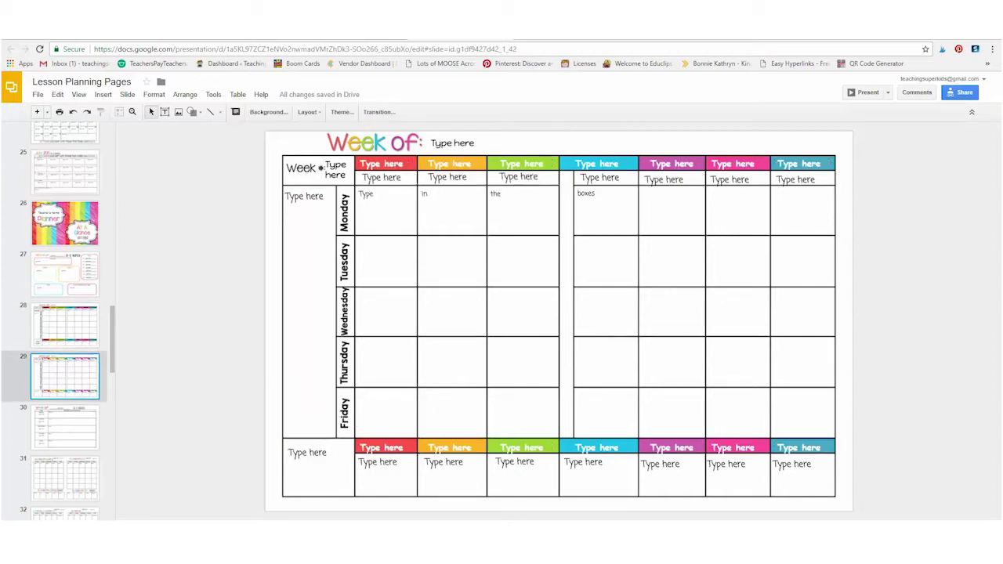
click(49, 434)
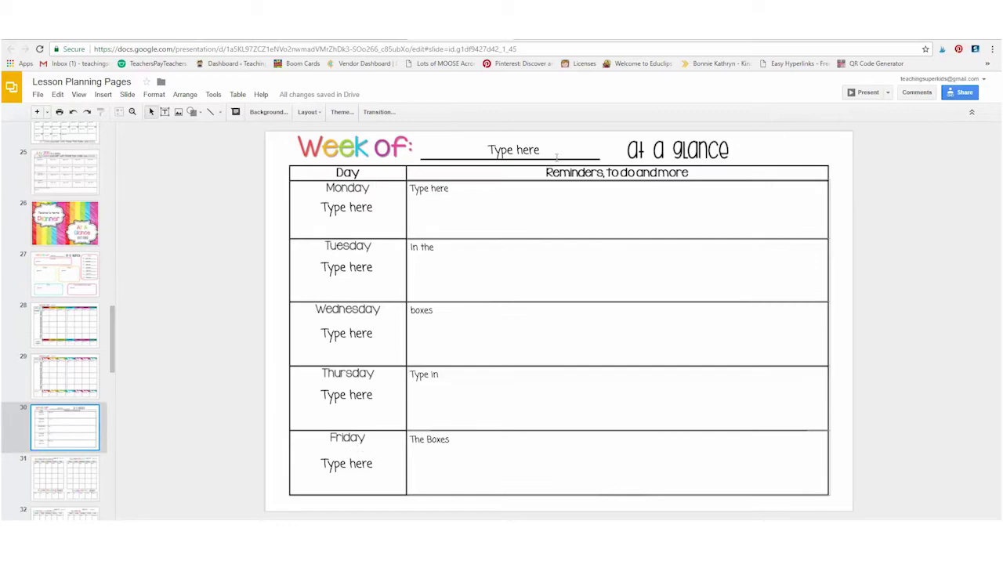
click(72, 492)
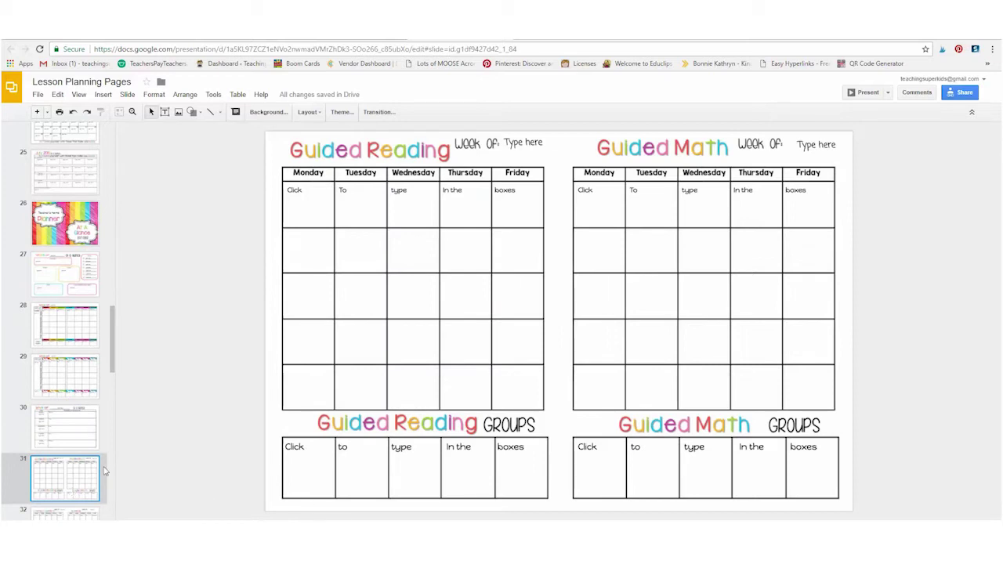
click(66, 515)
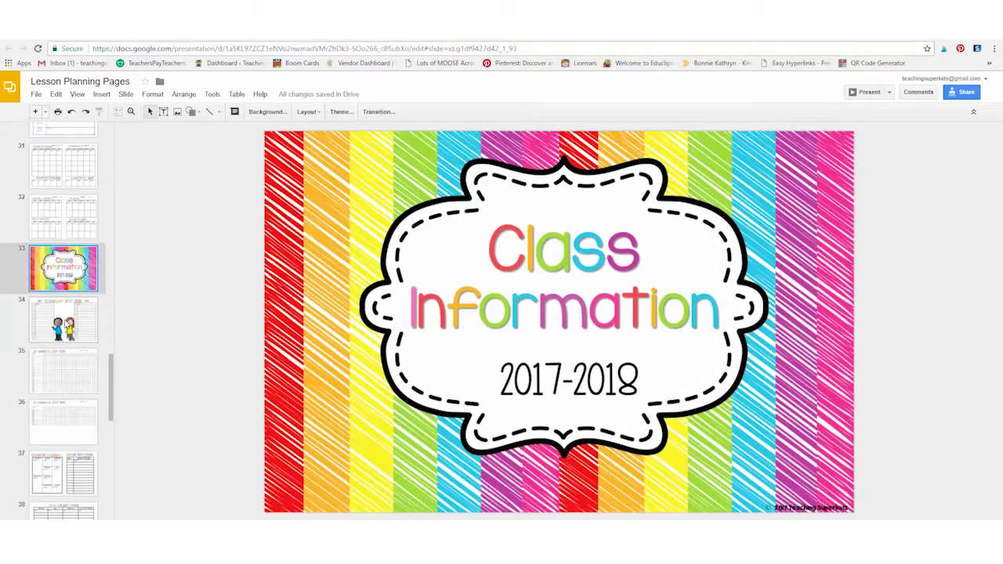
Step: View the Class List, then select the first week's M–F attendance cells, rows 1–25
click(62, 322)
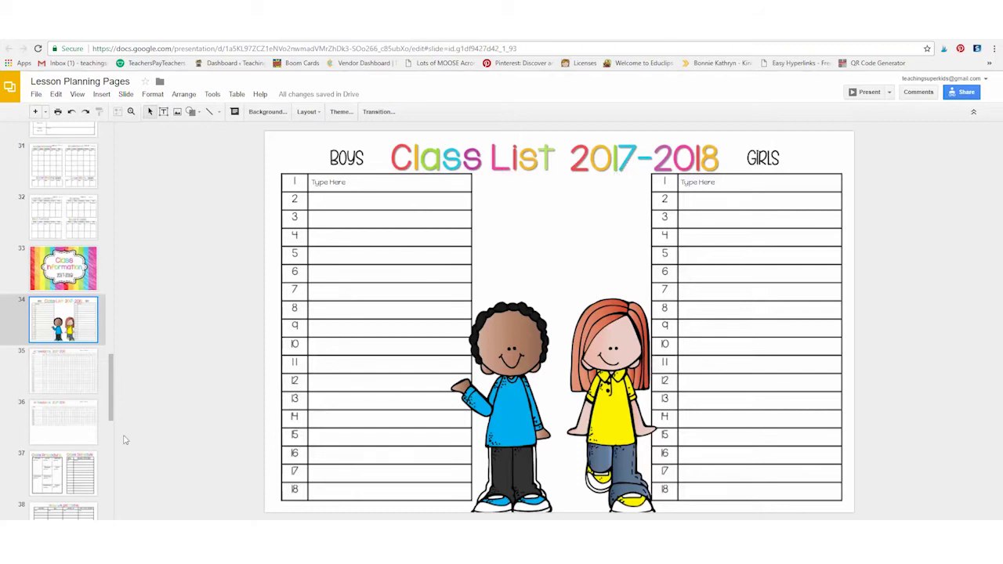
click(60, 372)
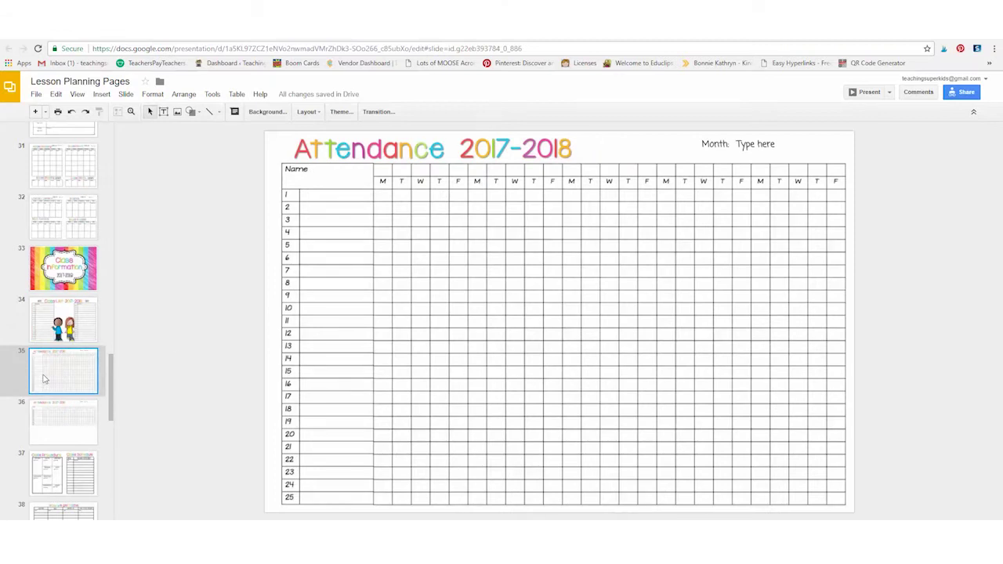
click(321, 196)
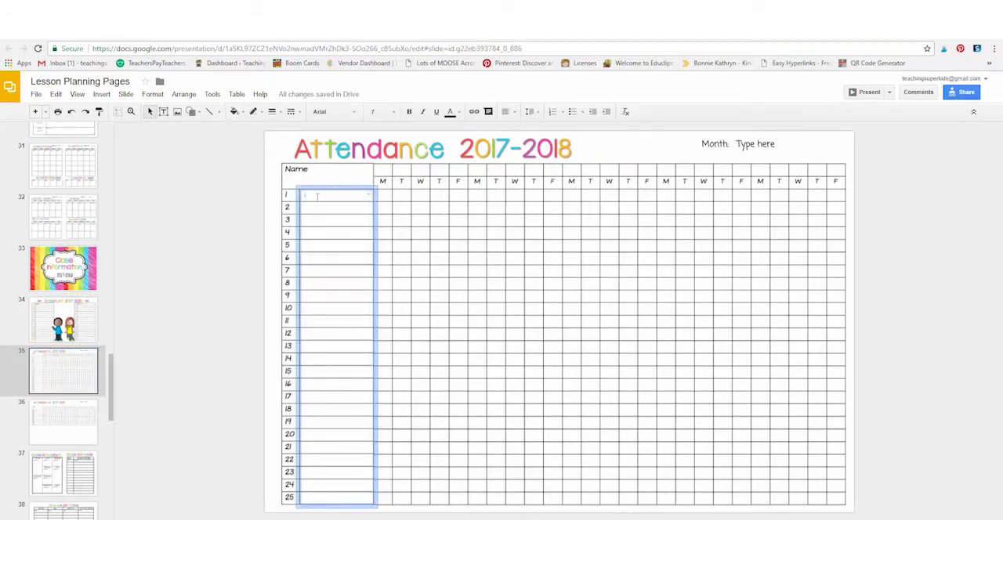
drag(462, 497, 386, 195)
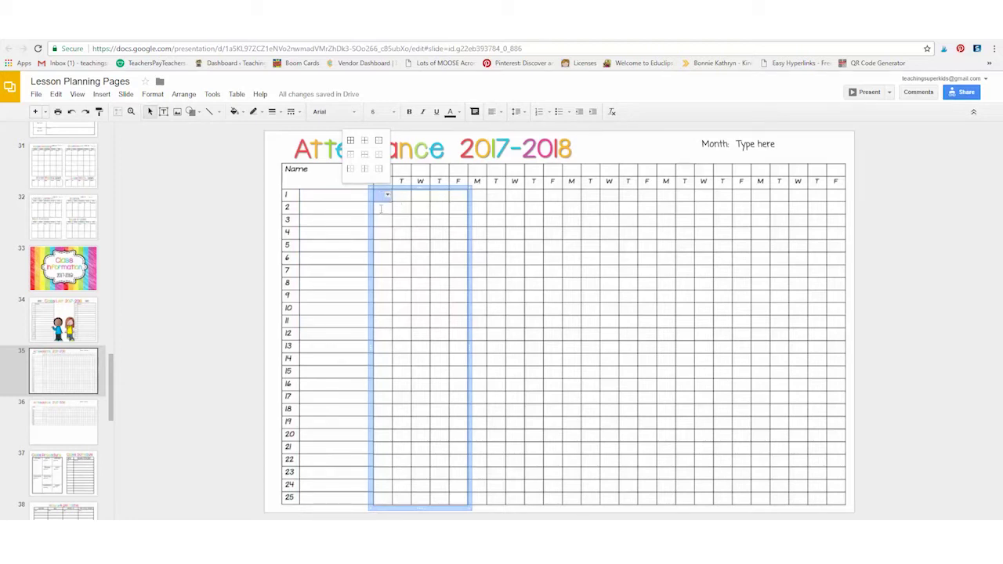
click(387, 202)
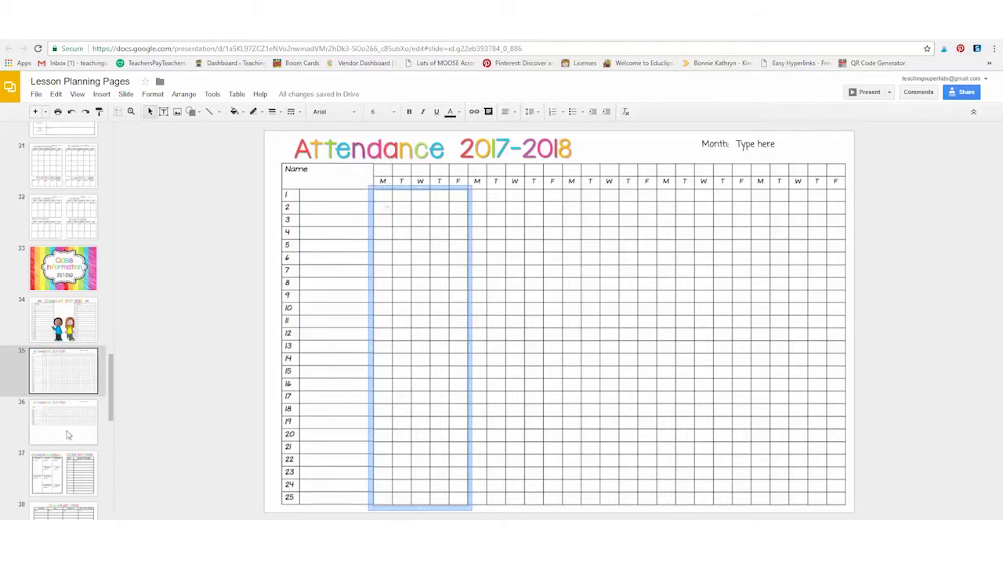
Step: Pass through Class Procedure, How we get home and Allergies/Birthdays to the ID's & Passwords slide
click(56, 474)
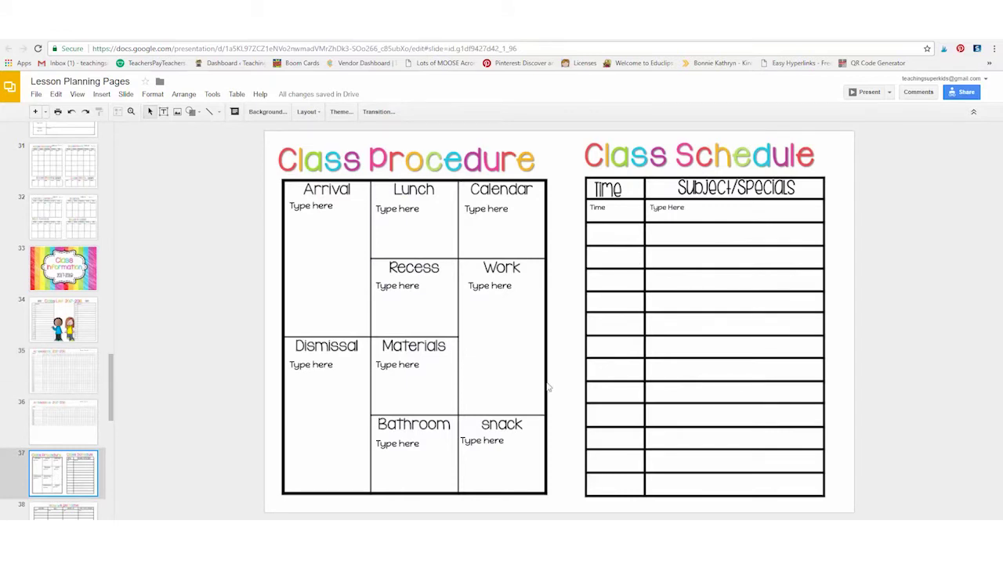
click(49, 514)
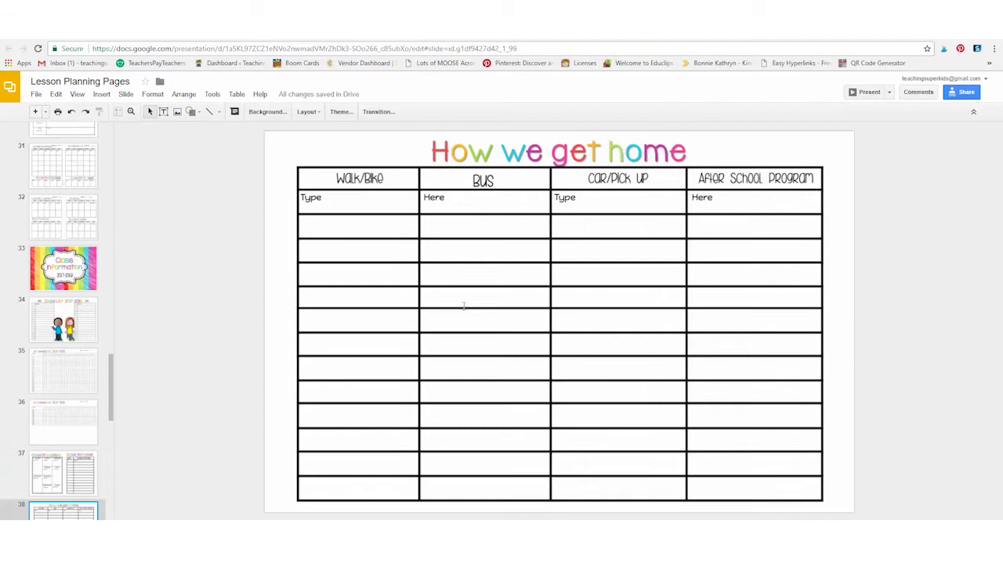
click(375, 198)
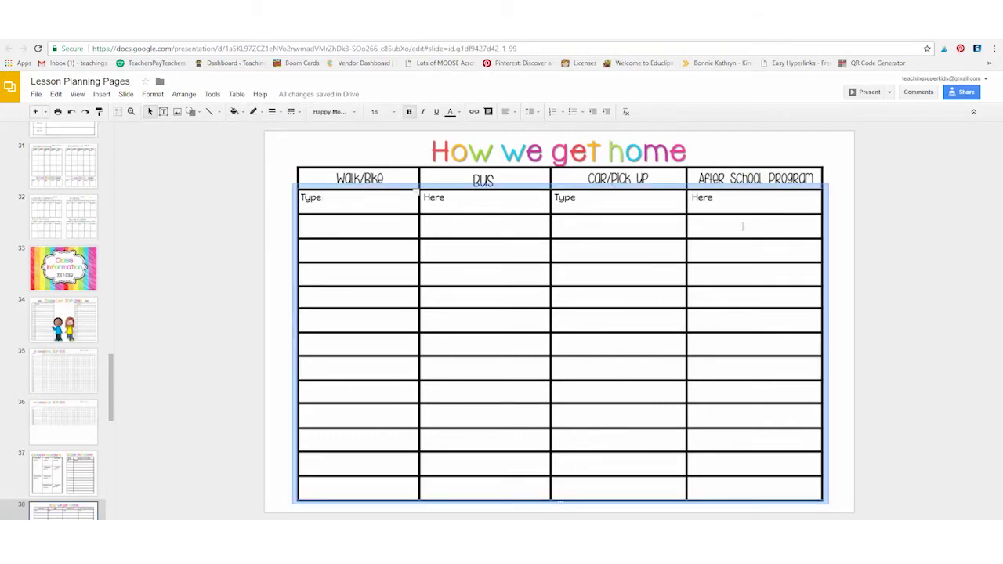
scroll(96, 450, down, 5)
click(63, 314)
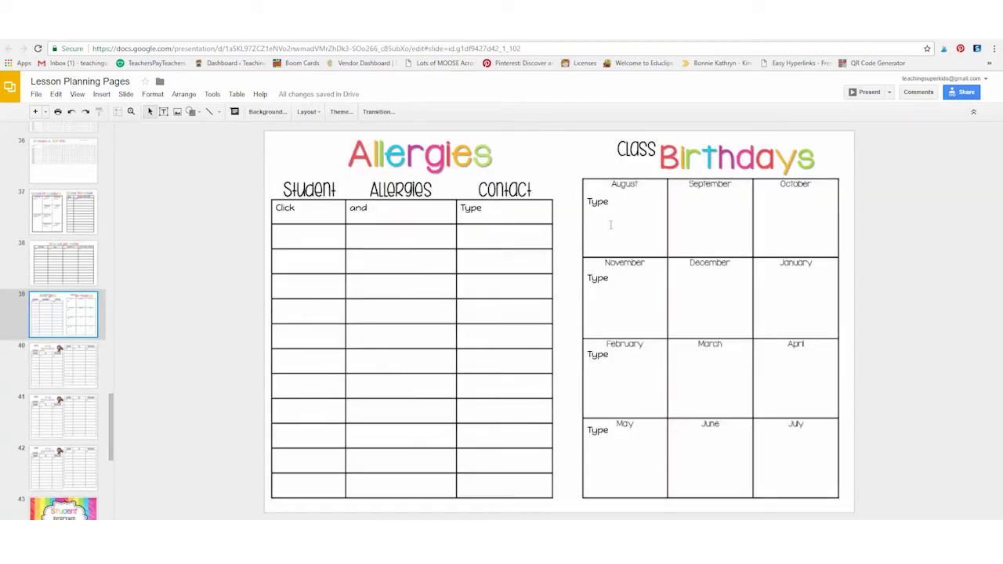
click(63, 375)
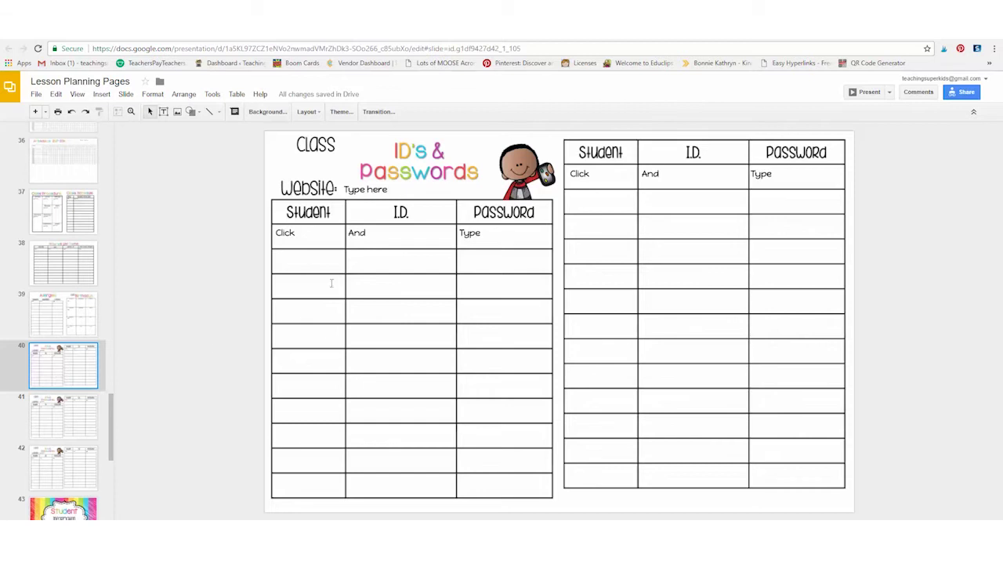
Step: Check the Website field and login table, then duplicate slide 40 and check the copy's Website field
click(360, 189)
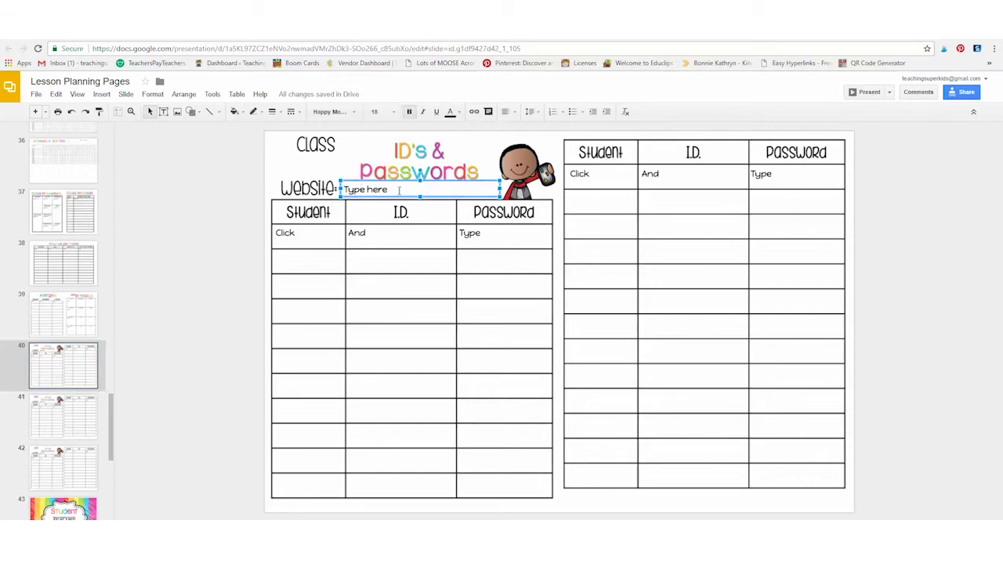
click(292, 240)
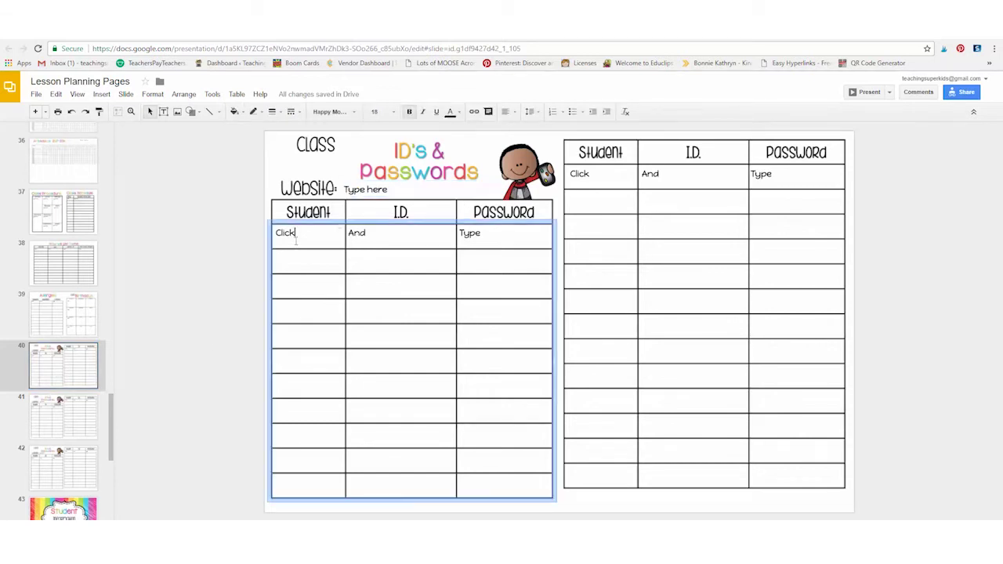
right_click(83, 374)
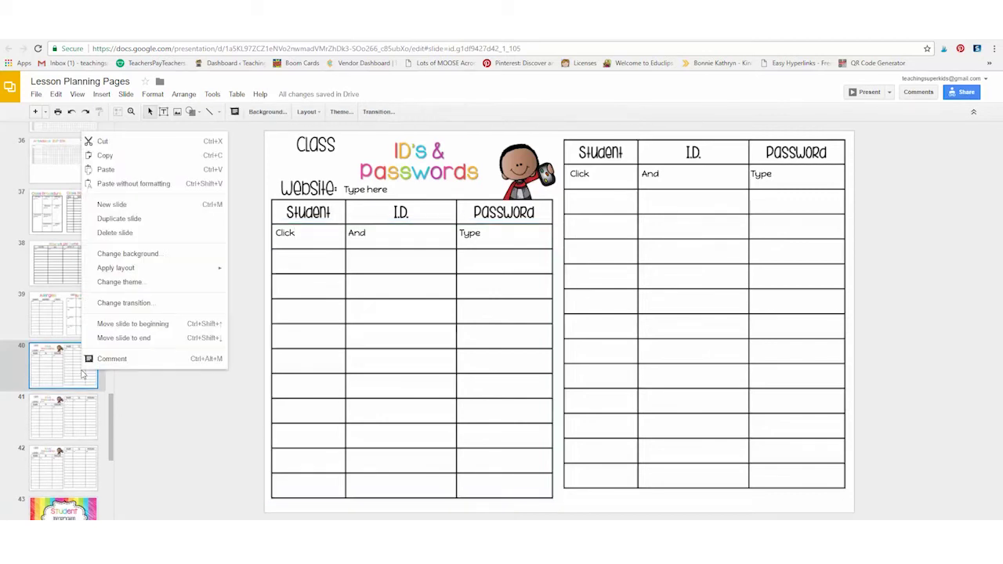
click(126, 219)
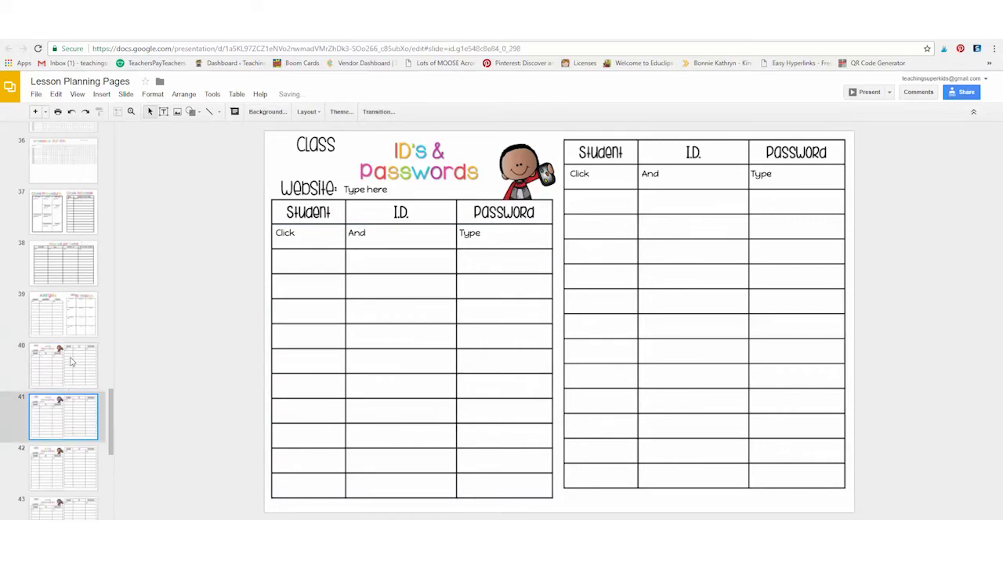
click(342, 187)
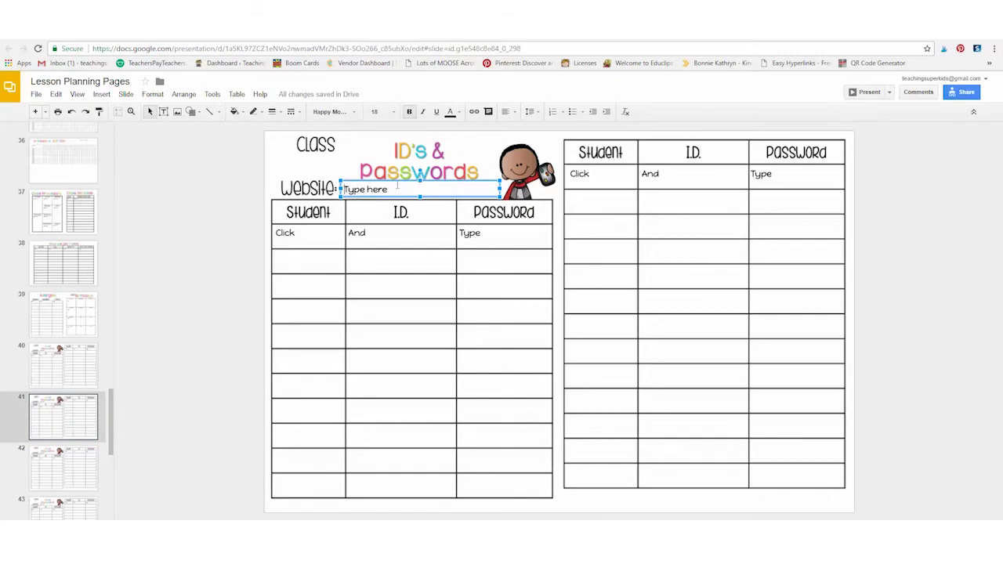
scroll(55, 429, down, 3)
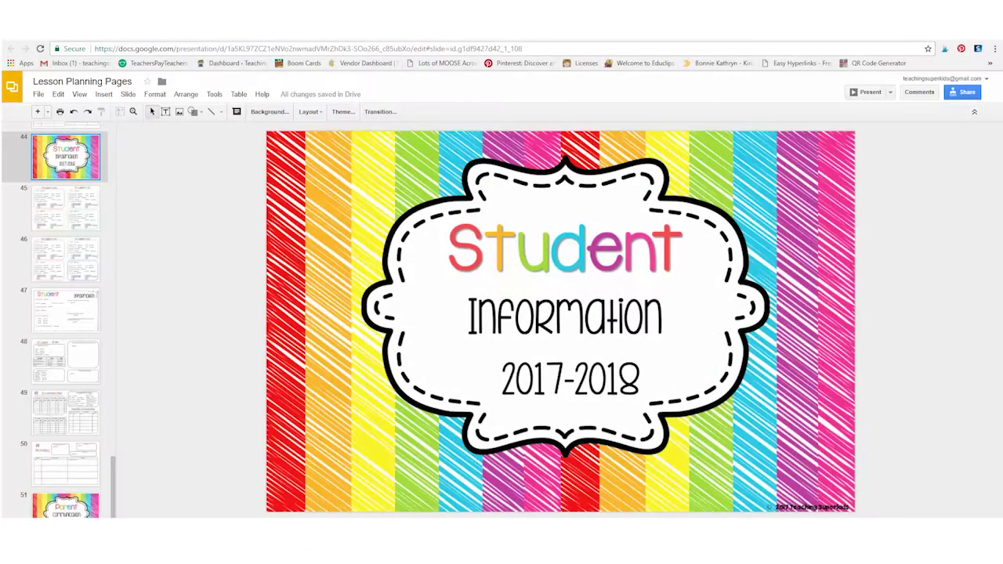
Step: On slide 45, drag the small x by the red box level with the other marks, deleting the extra box
click(66, 217)
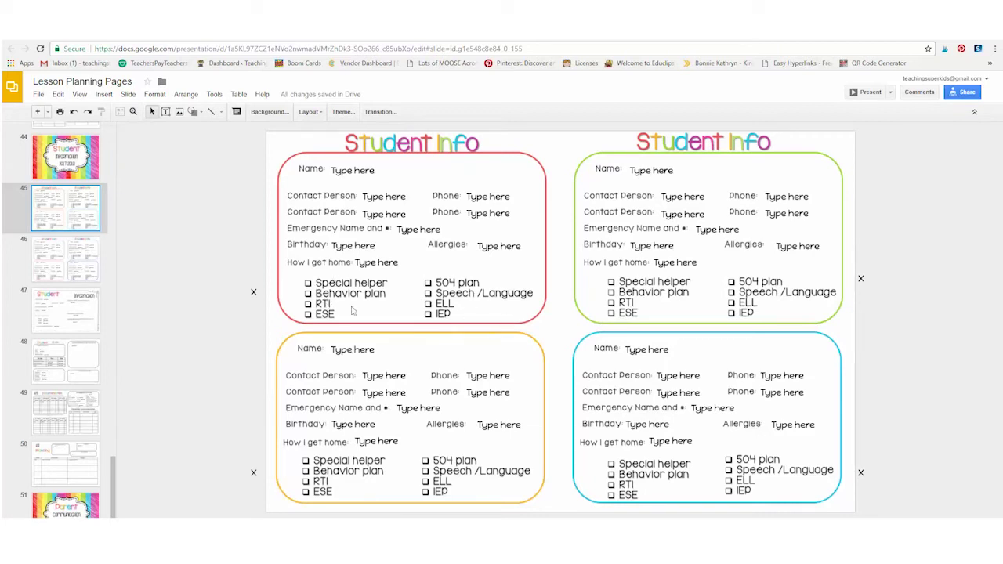
click(256, 295)
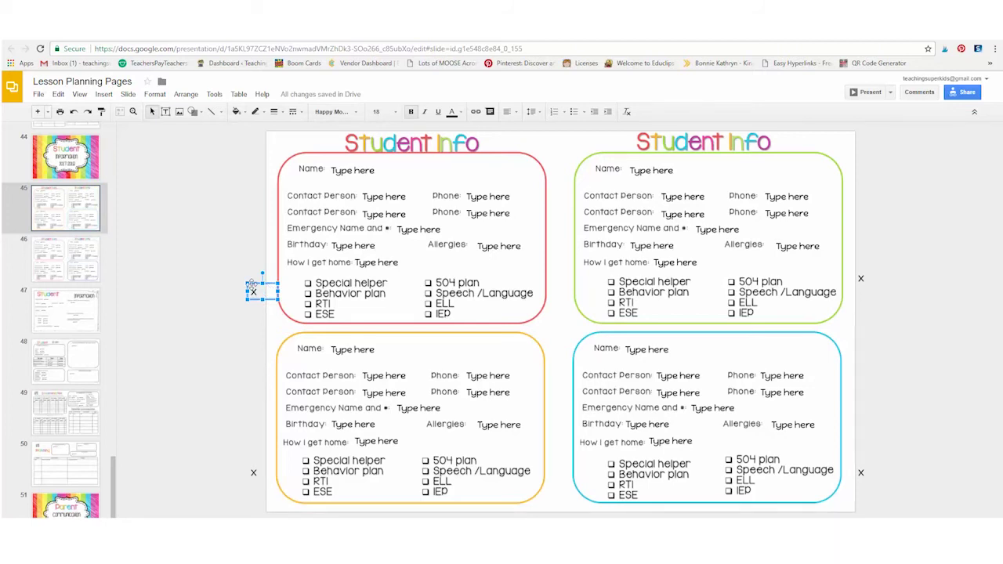
drag(251, 284, 325, 274)
drag(321, 275, 266, 273)
mouse_move(267, 272)
mouse_down()
mouse_move(273, 278)
mouse_move(265, 261)
mouse_up()
key(Delete)
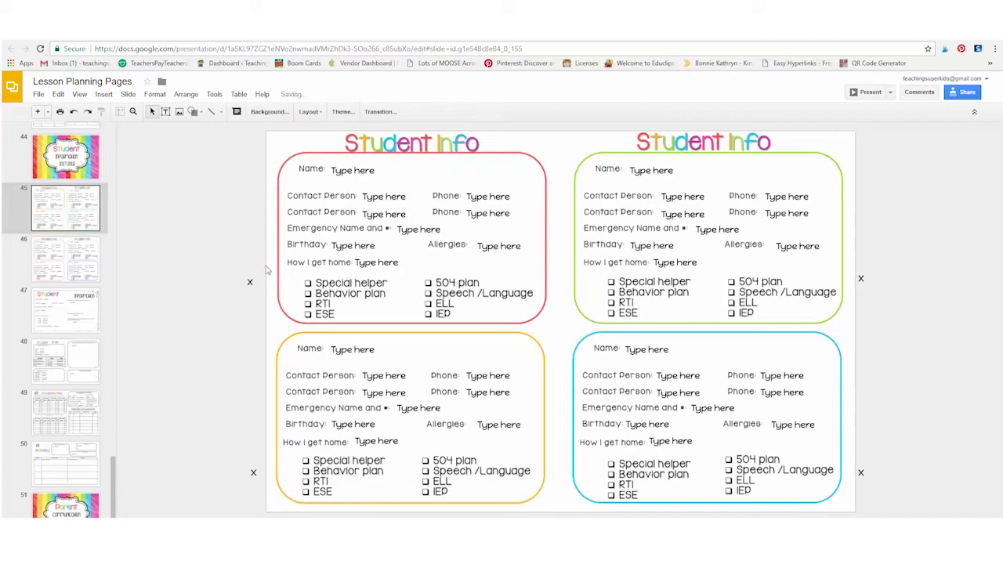
Step: Duplicate the Student Info slide, then go to the Student Information form slide
right_click(72, 218)
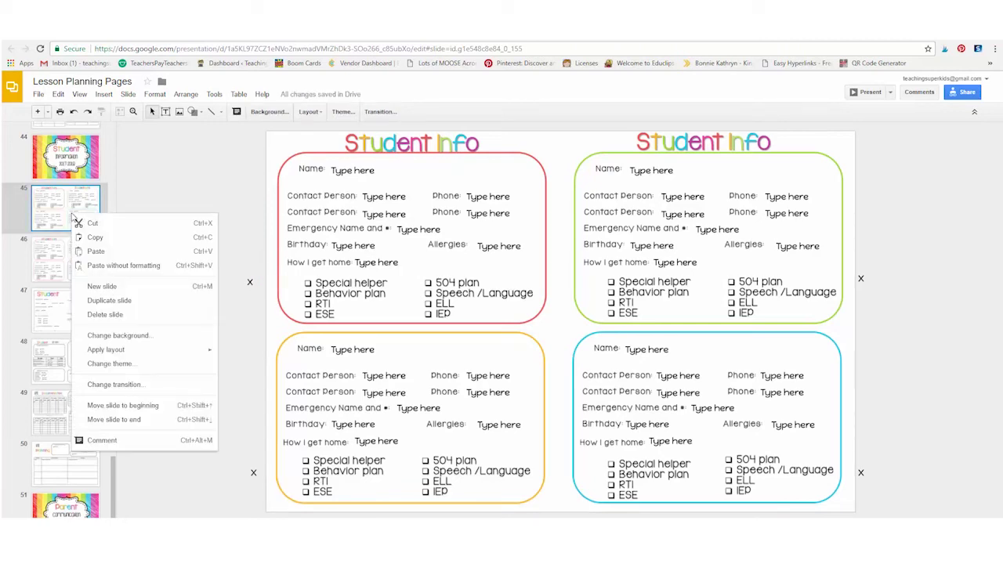
click(110, 301)
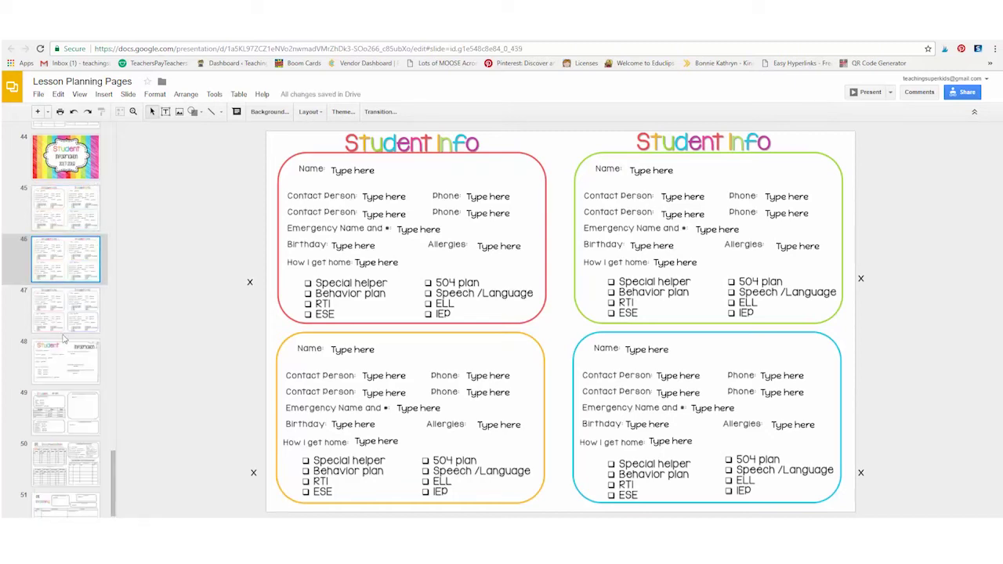
click(76, 368)
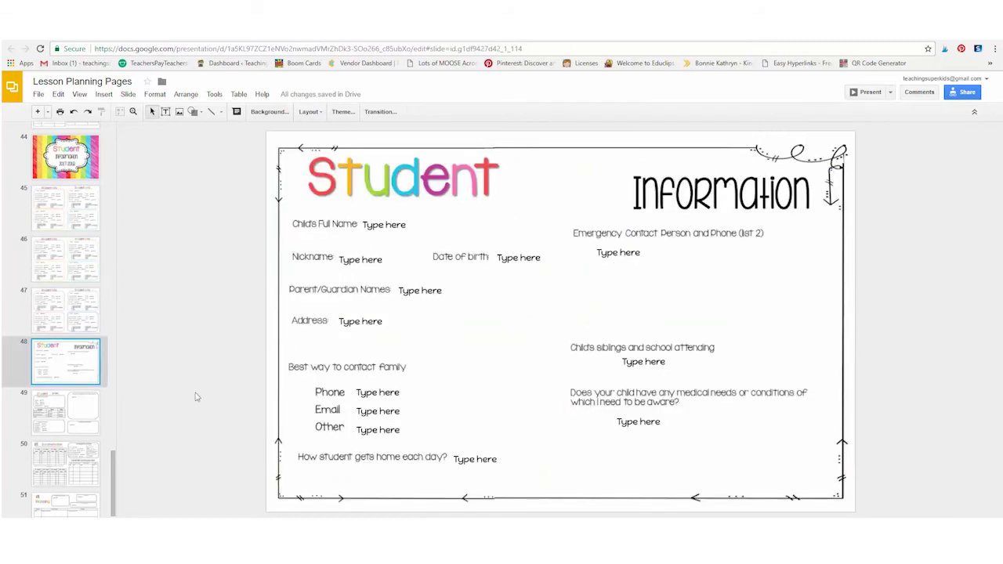
Step: Browse the Student IEP Info, RTI Documentation and RTI Planning slides
click(91, 423)
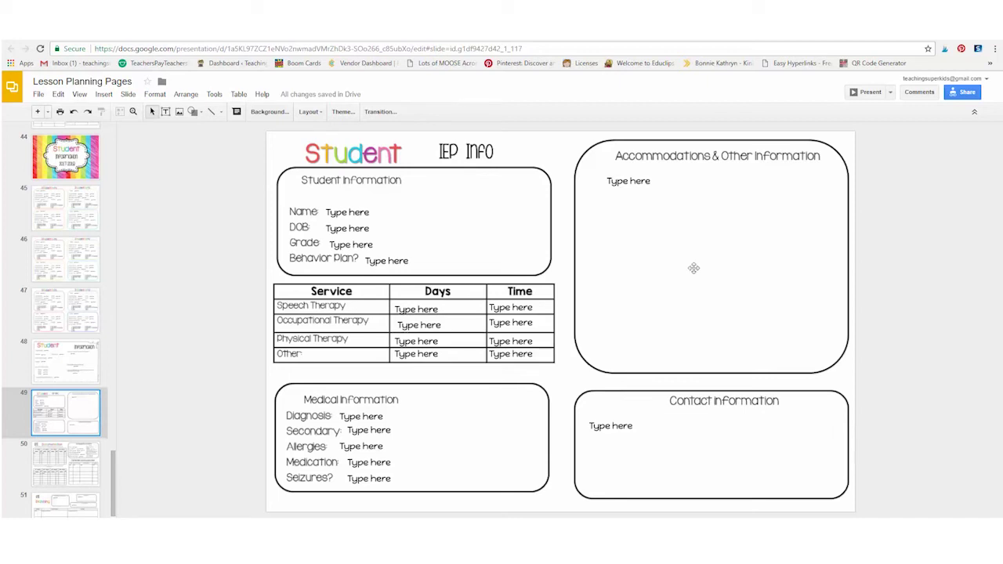
click(66, 472)
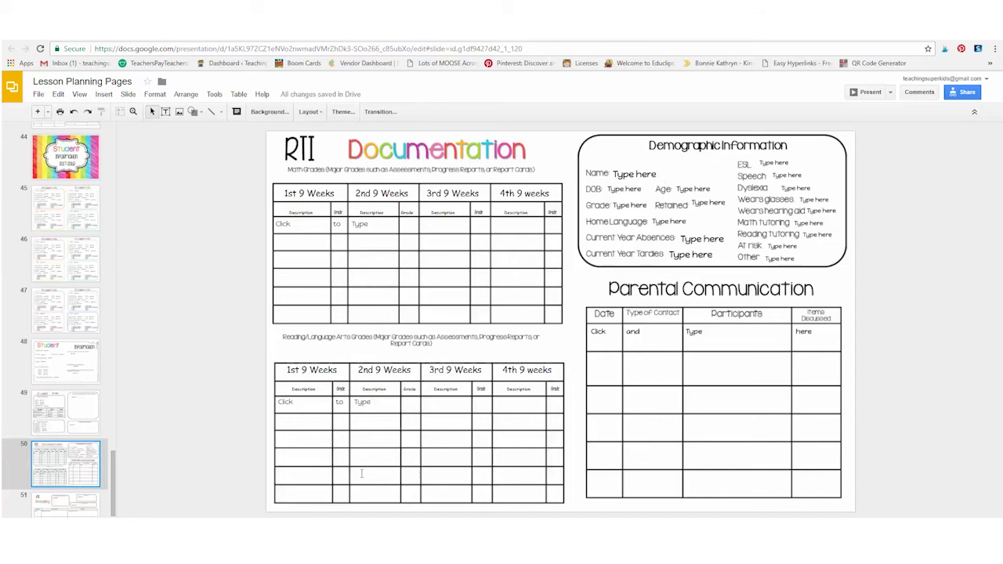
click(70, 506)
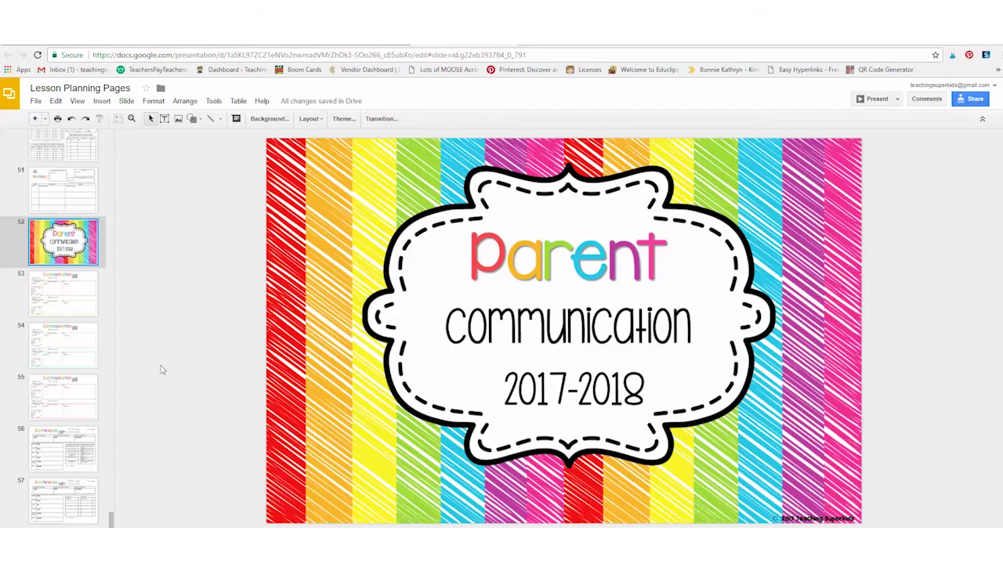
Step: View the Communication Log and Conference Form, then select the blank-header responsibility table on slide 57
click(68, 298)
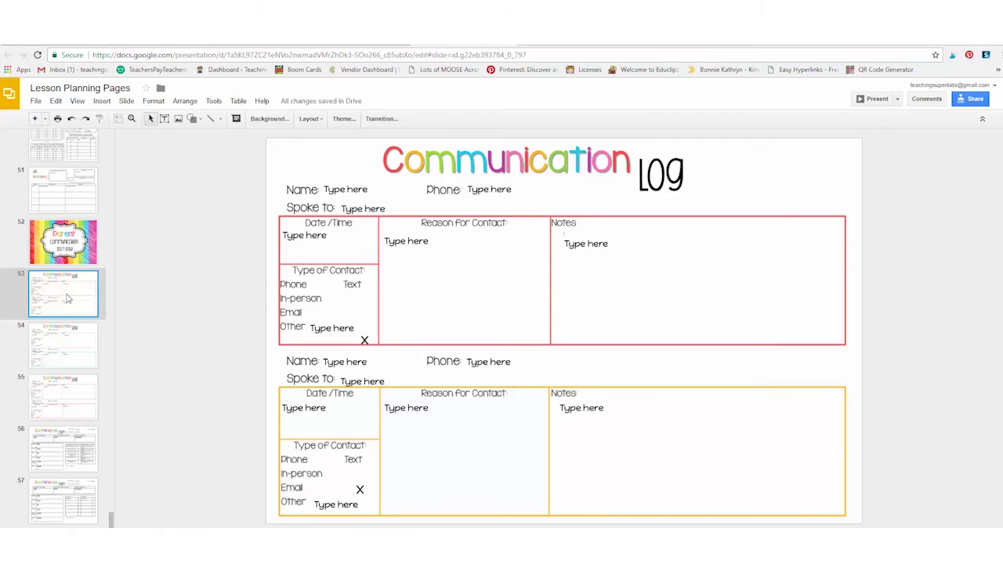
click(73, 460)
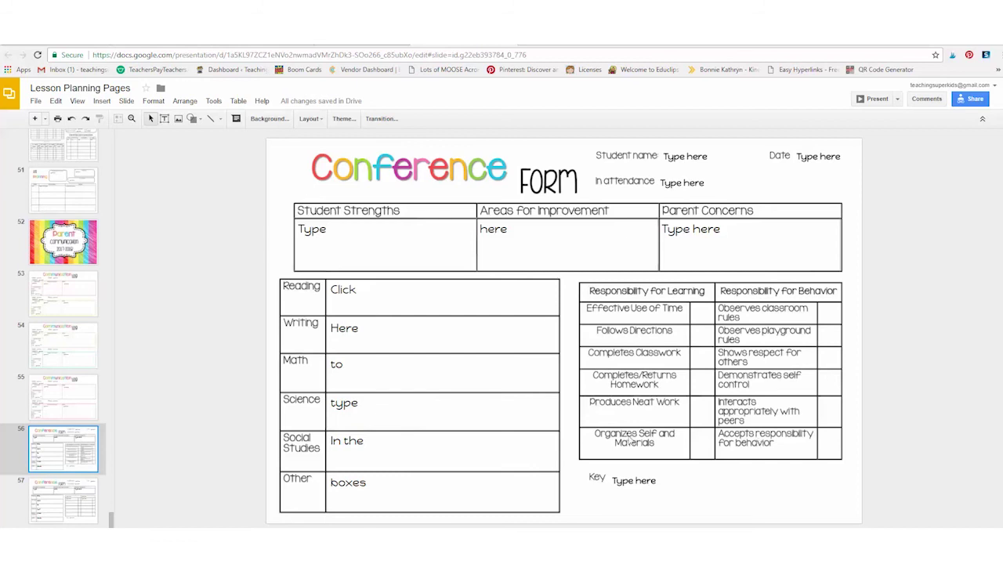
click(61, 507)
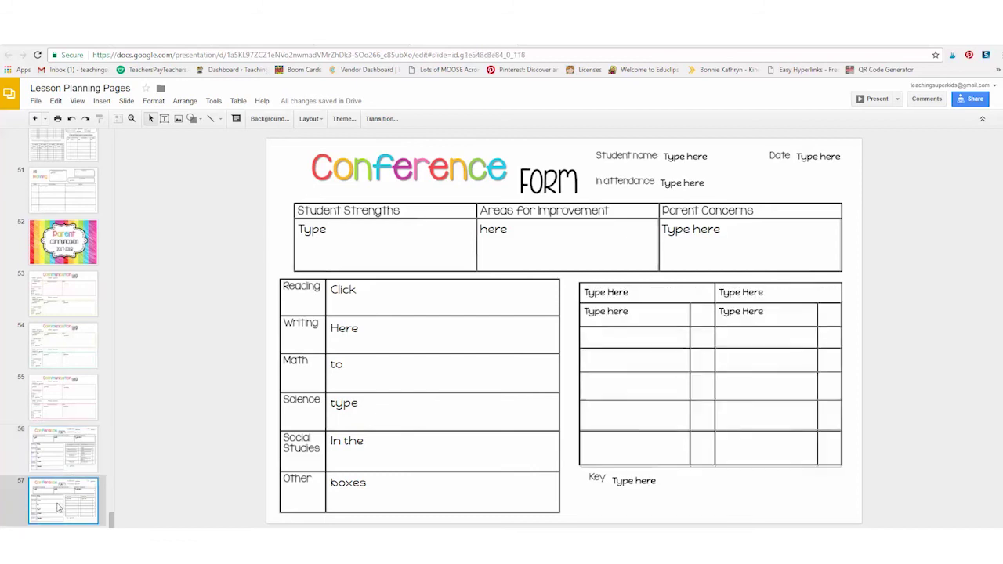
click(613, 311)
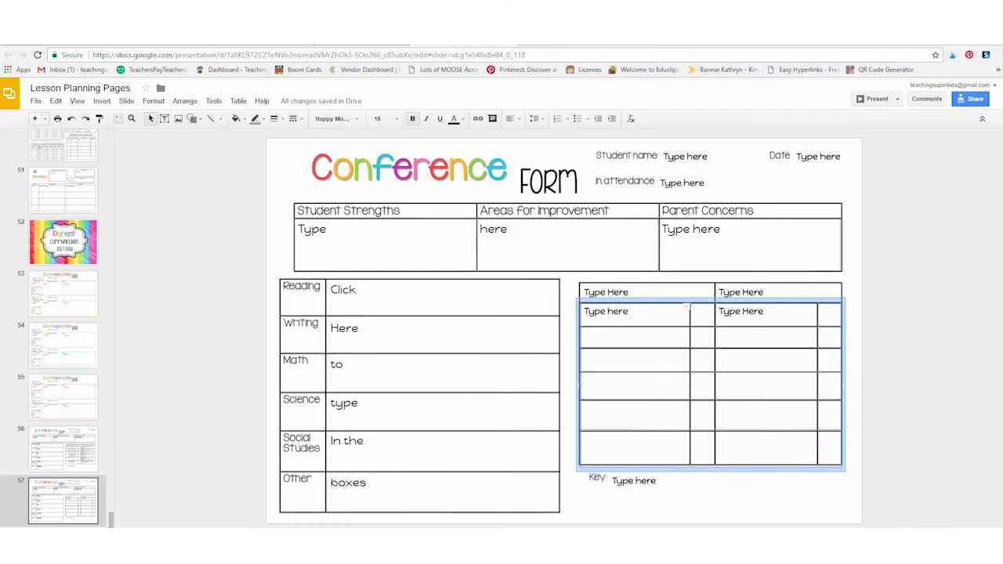